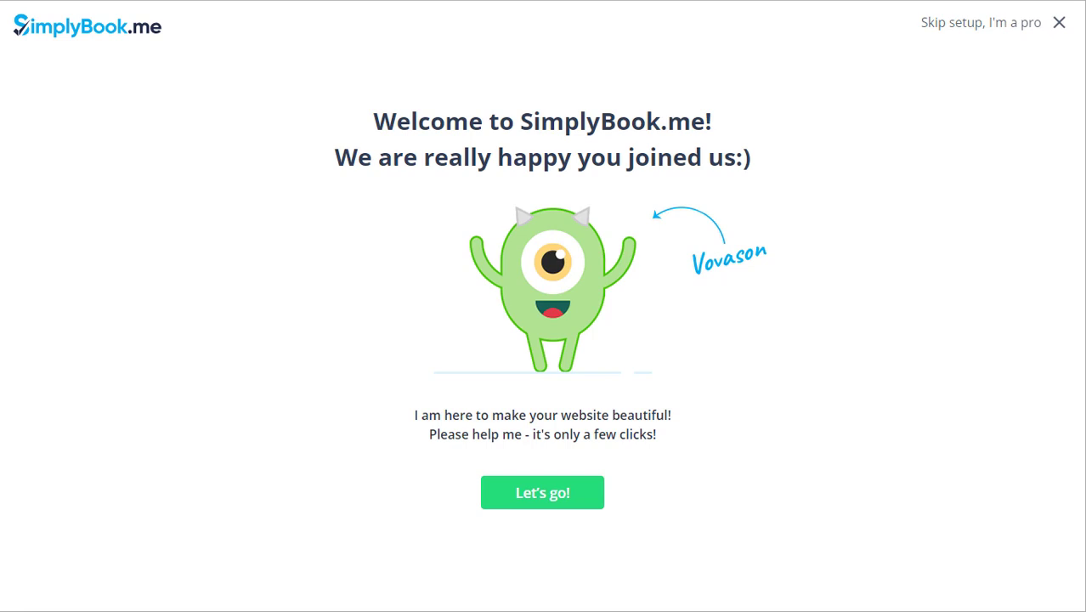
Start the wizard and paste the new account password into both password fields, revealing it once
left_click(575, 498)
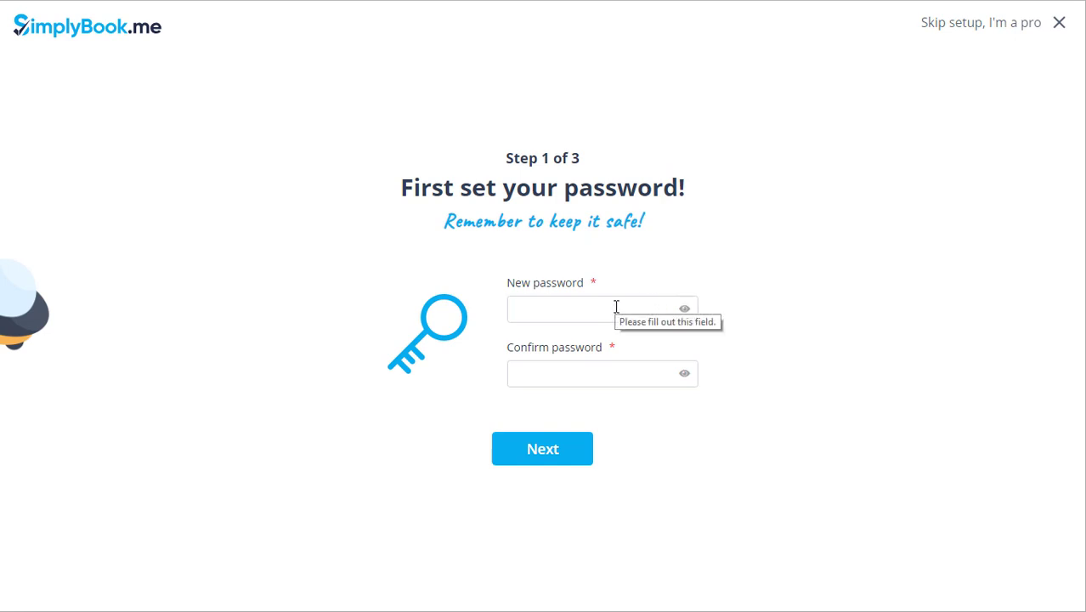
left_click(616, 306)
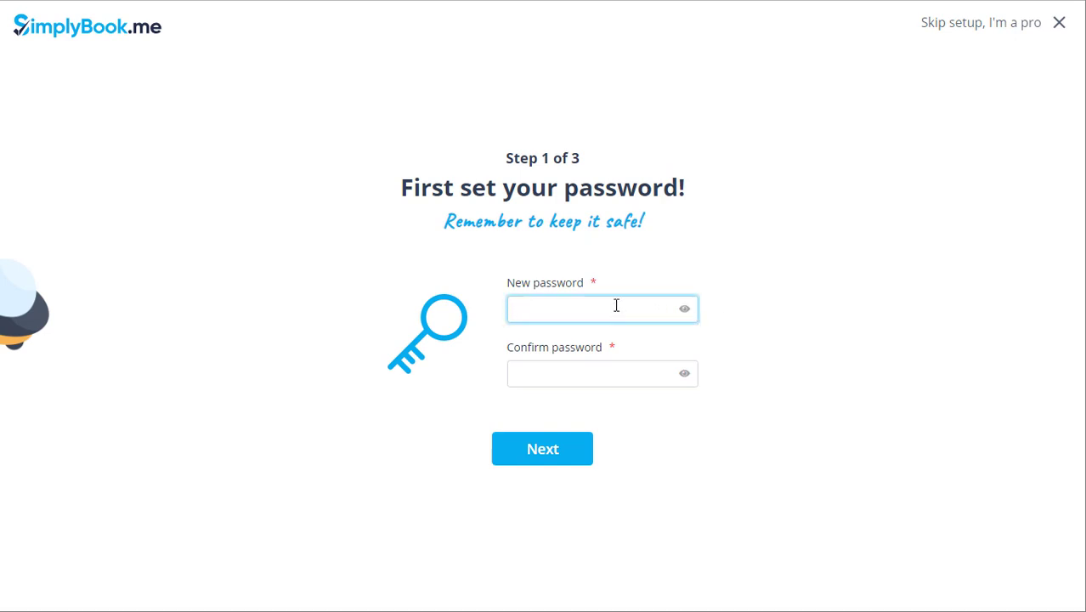
key("ctrl+v")
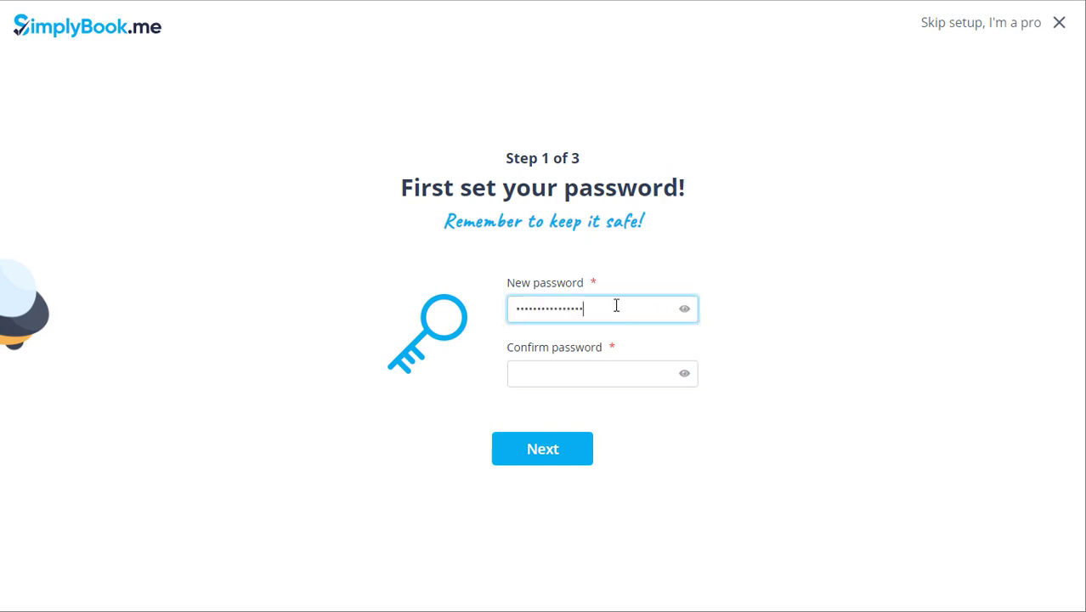
left_click(685, 313)
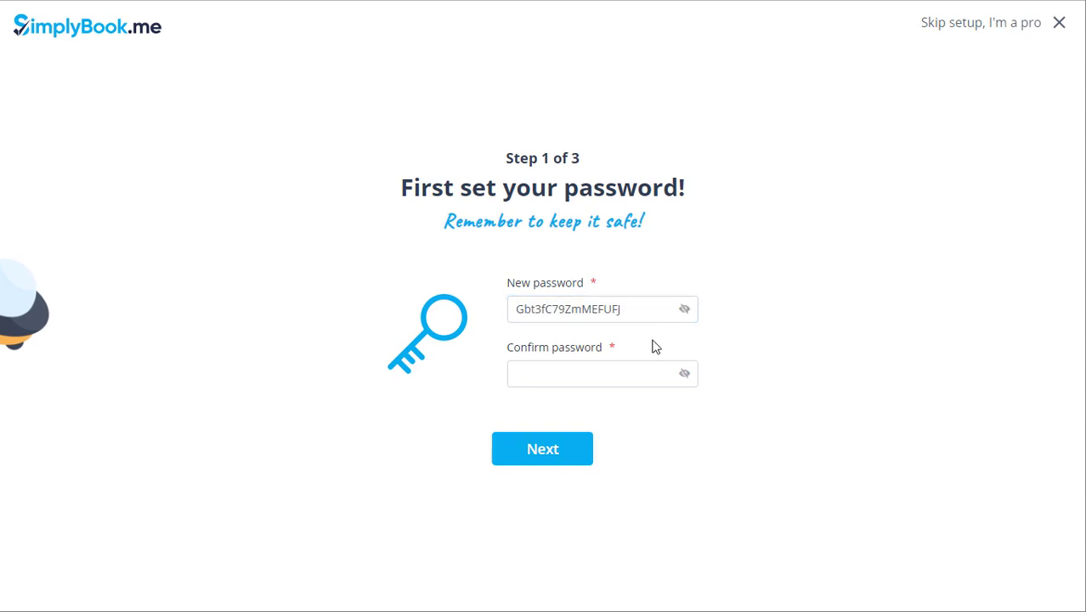
left_click(576, 383)
key("ctrl+v")
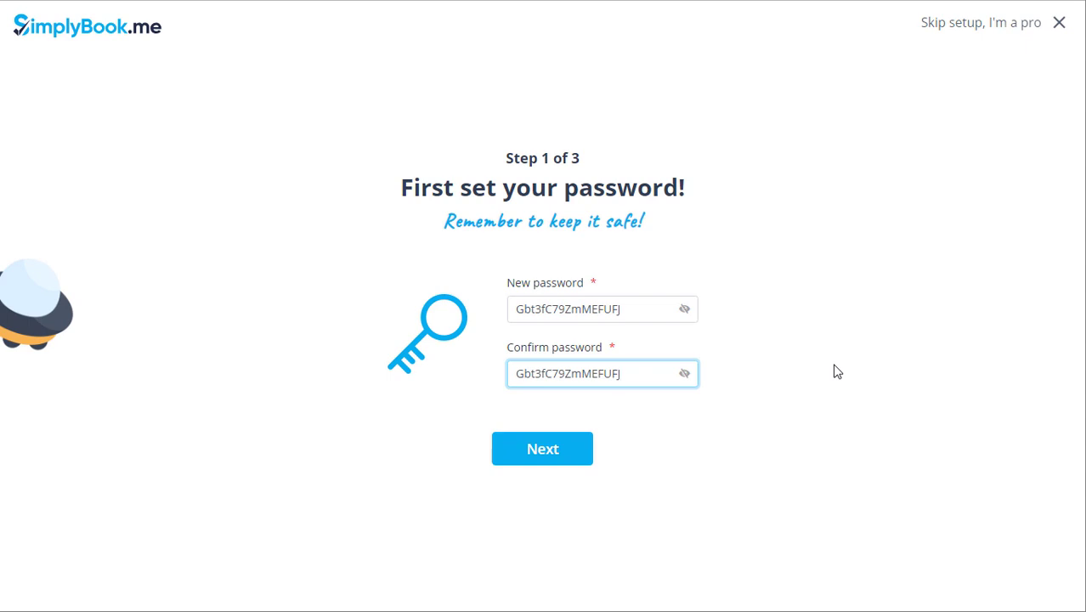
Continue to Step 2 and pick the CLEAN website template from the gallery
left_click(559, 463)
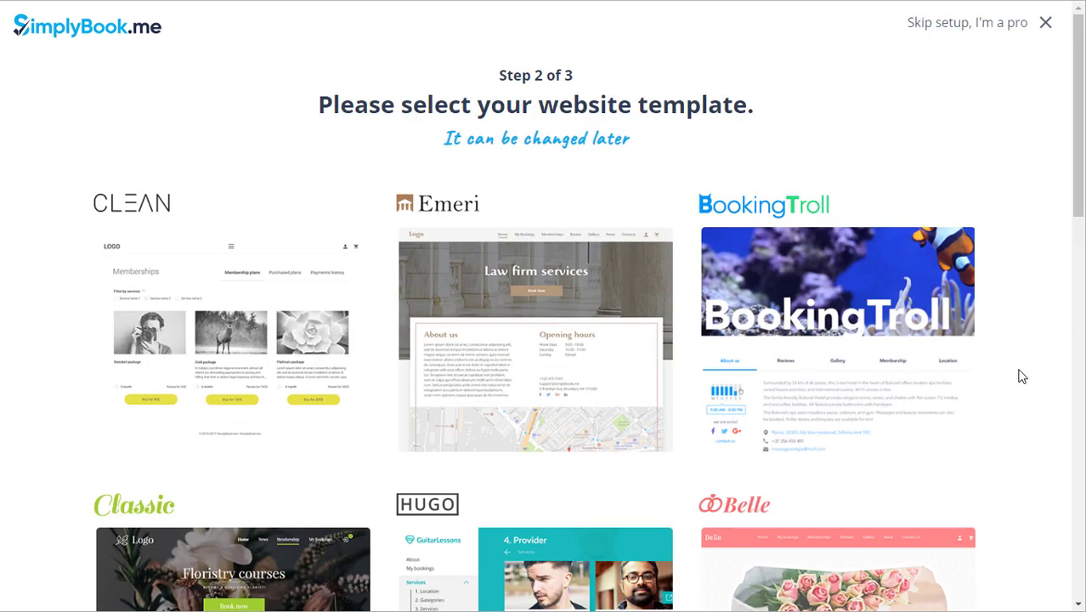
scroll(1022, 376, "down", 9)
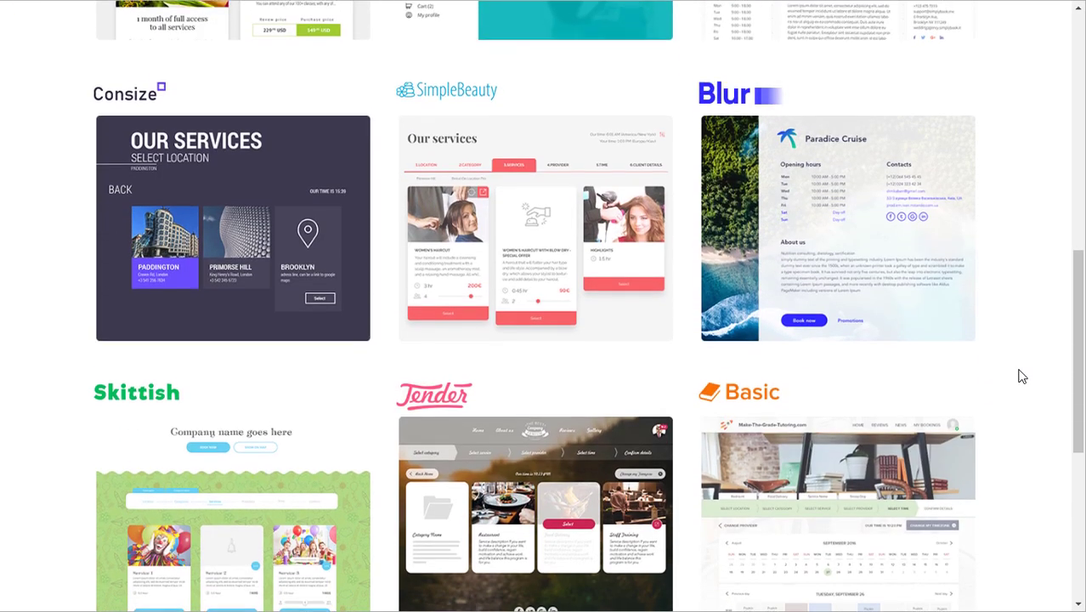
scroll(1022, 377, "down", 4)
scroll(1022, 377, "up", 10)
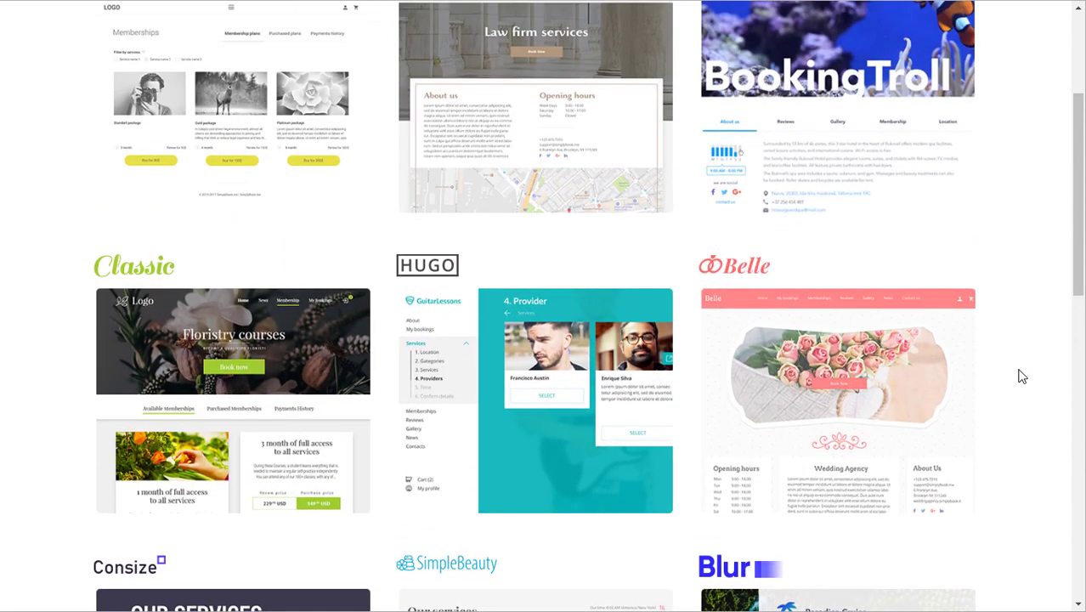
scroll(1022, 376, "up", 1)
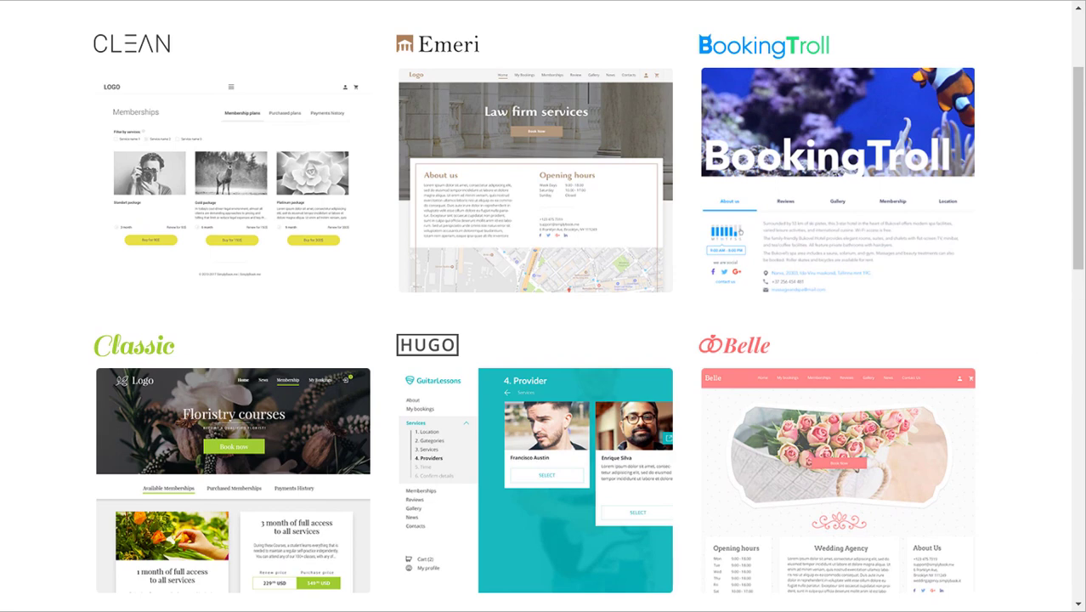
left_click(269, 171)
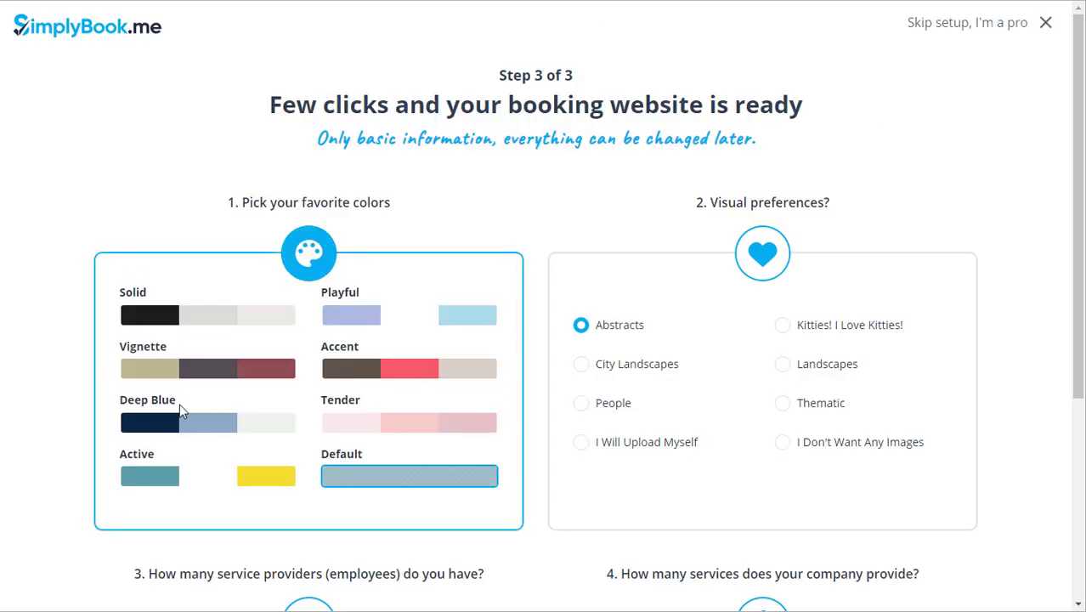
Choose the Solid colour palette and the I Don't Want Any Images option
left_click(233, 326)
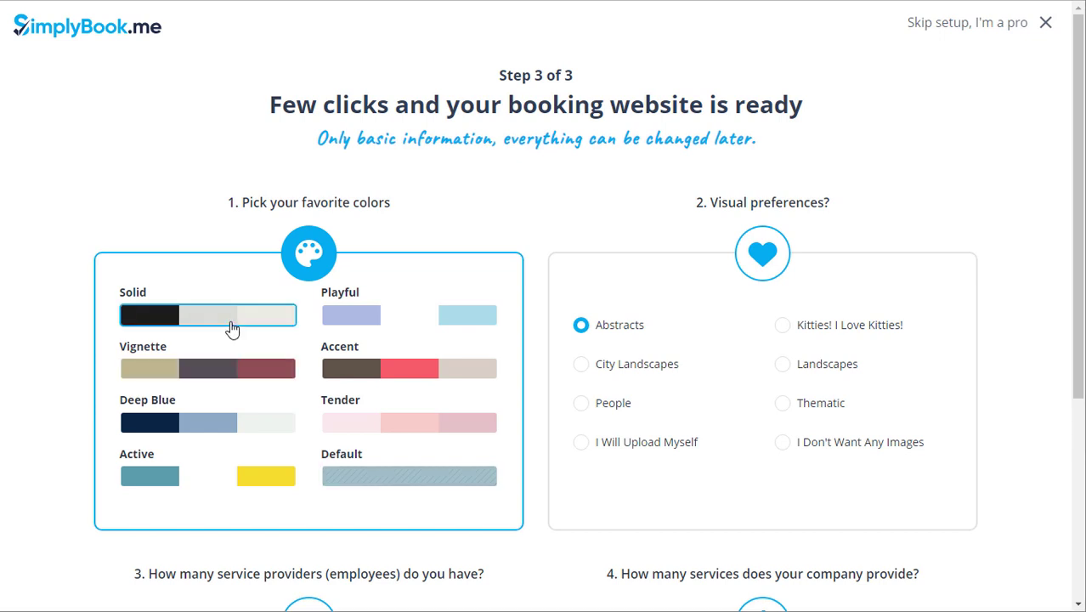
left_click(791, 323)
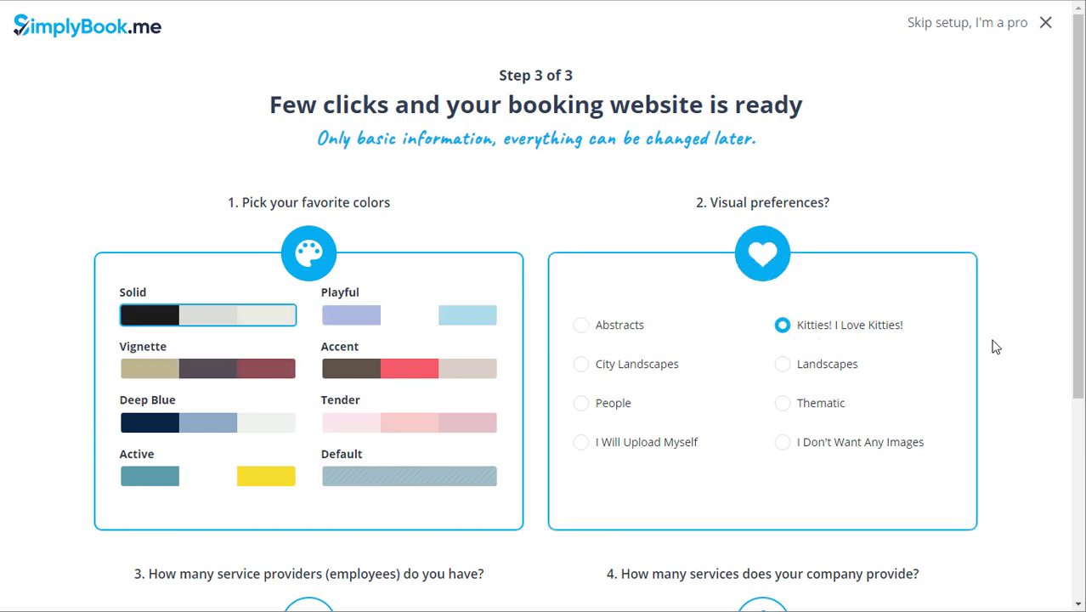
scroll(996, 344, "down", 1)
left_click(828, 371)
scroll(1030, 344, "down", 3)
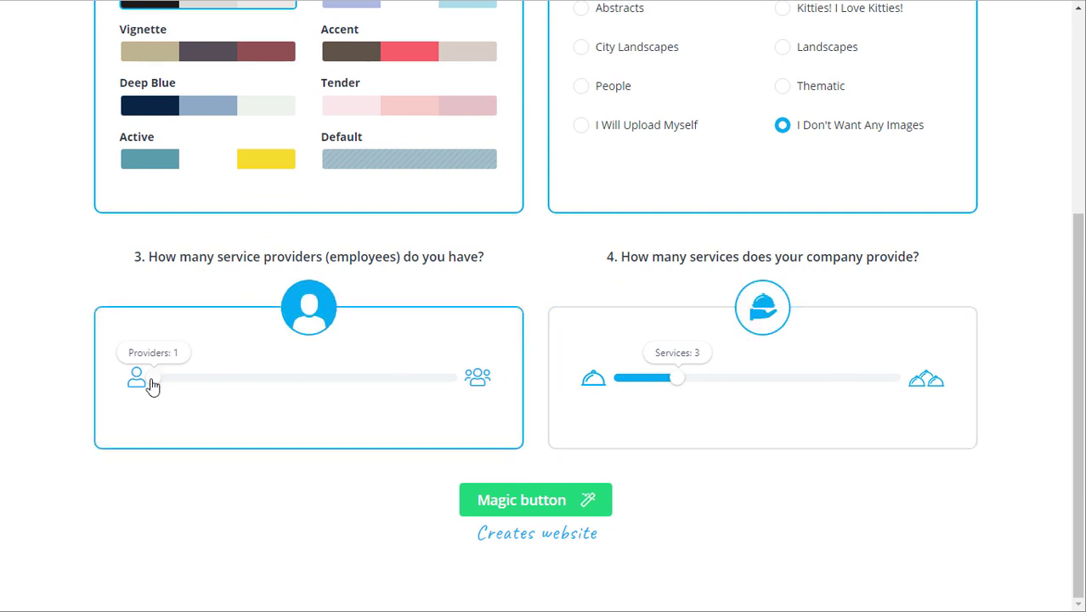
Set providers to 3 and services to 5, then generate the booking website
left_click_drag(153, 385, 216, 383)
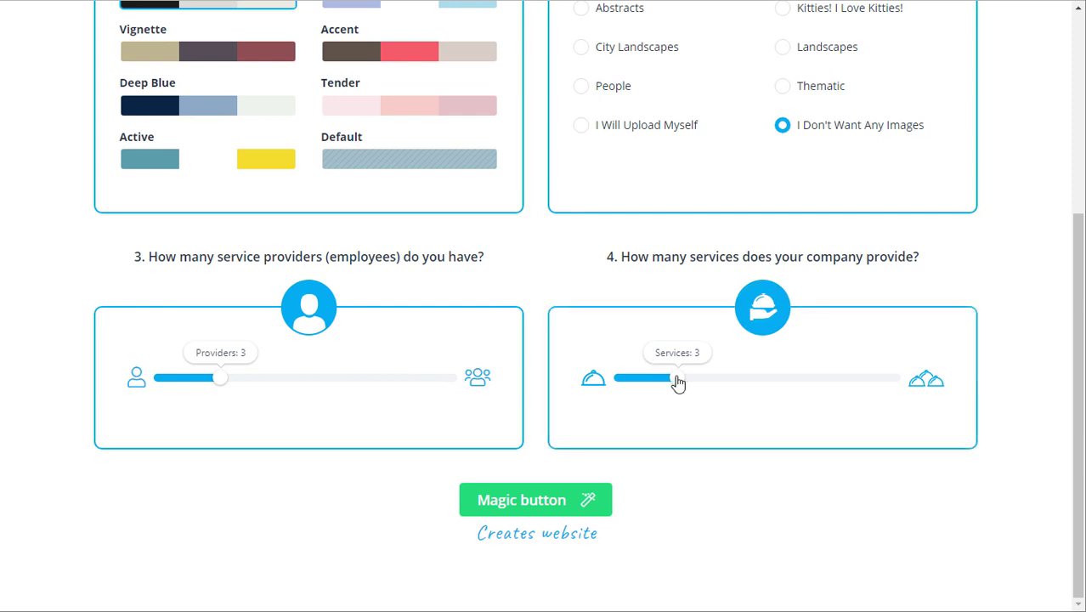
left_click_drag(688, 380, 733, 380)
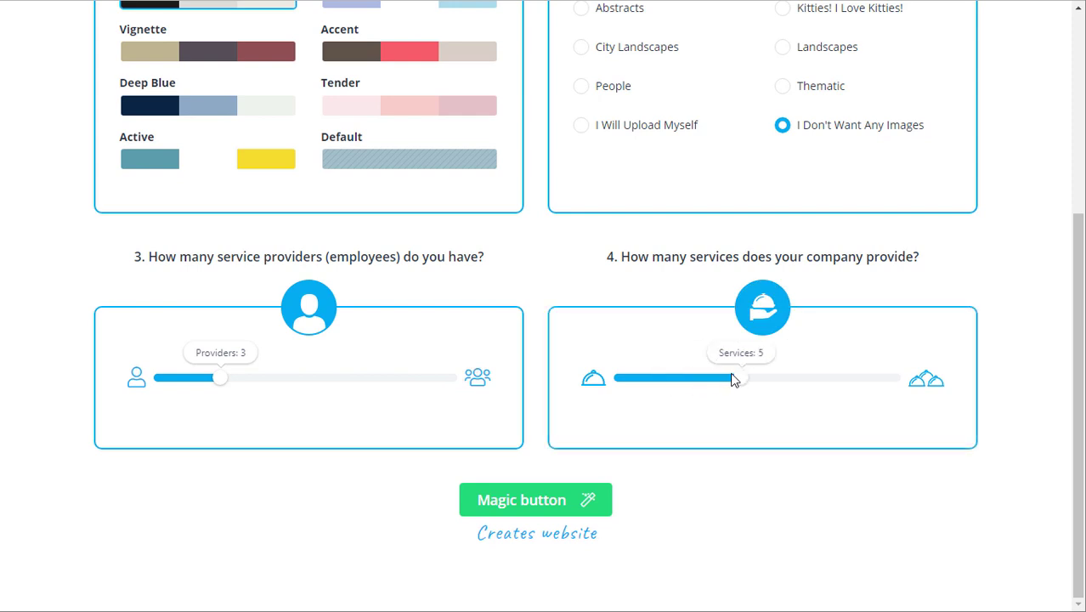
left_click(521, 500)
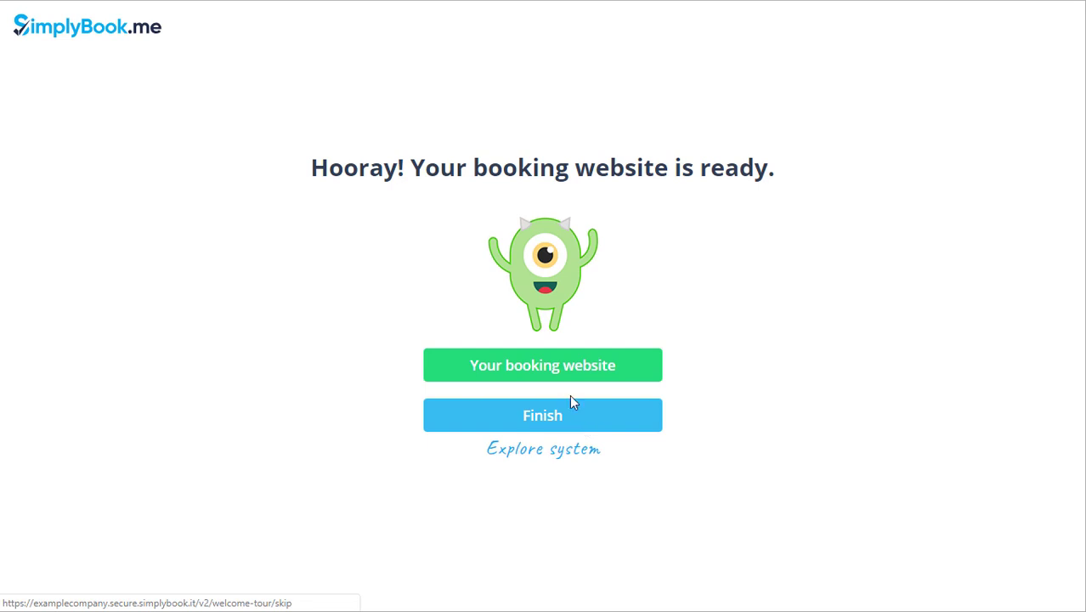
Preview the newly created booking website and start a booking on it
left_click(557, 372)
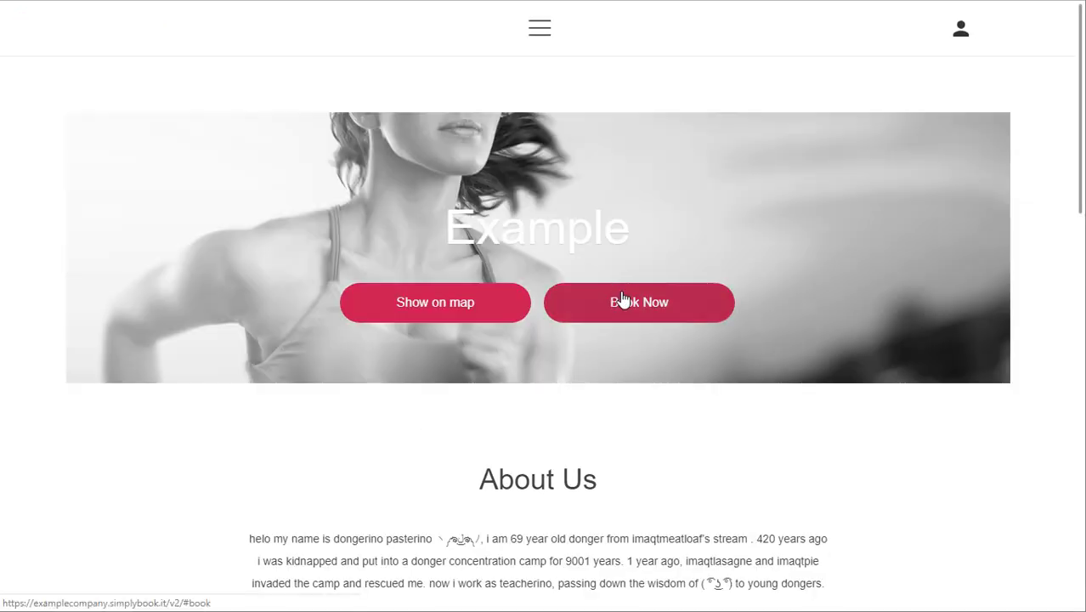
left_click(623, 301)
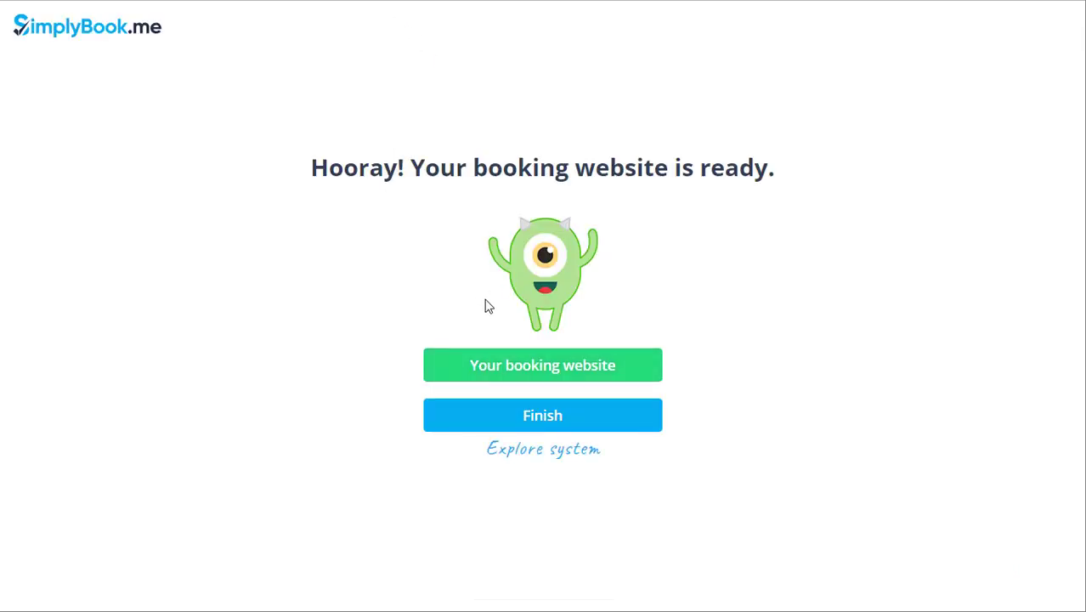
Finish the wizard, submit '2-5 employees' as company size, and return to the dashboard
left_click(515, 418)
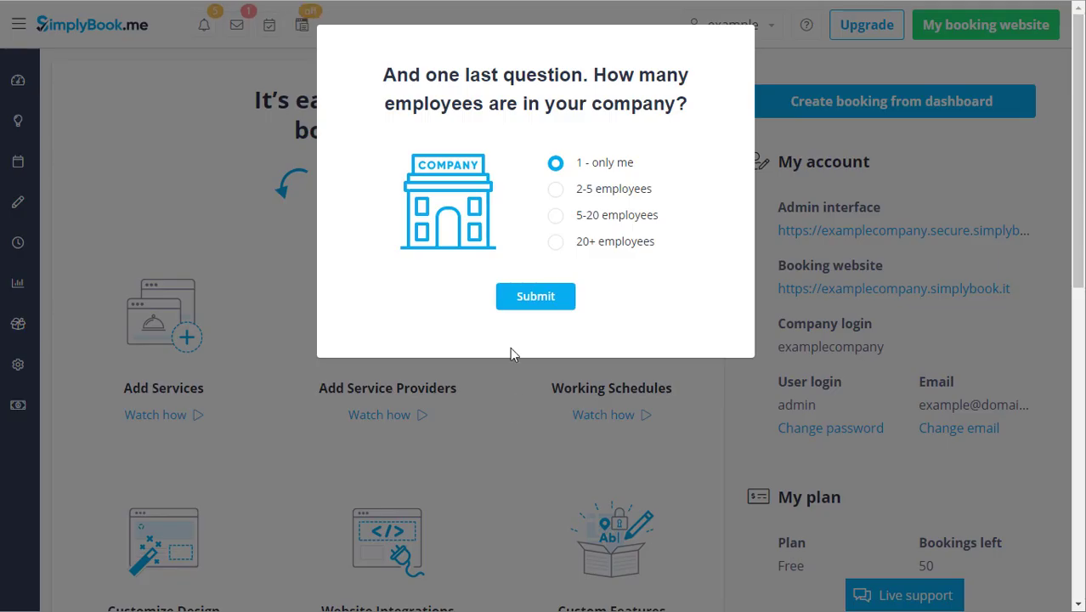
left_click(557, 189)
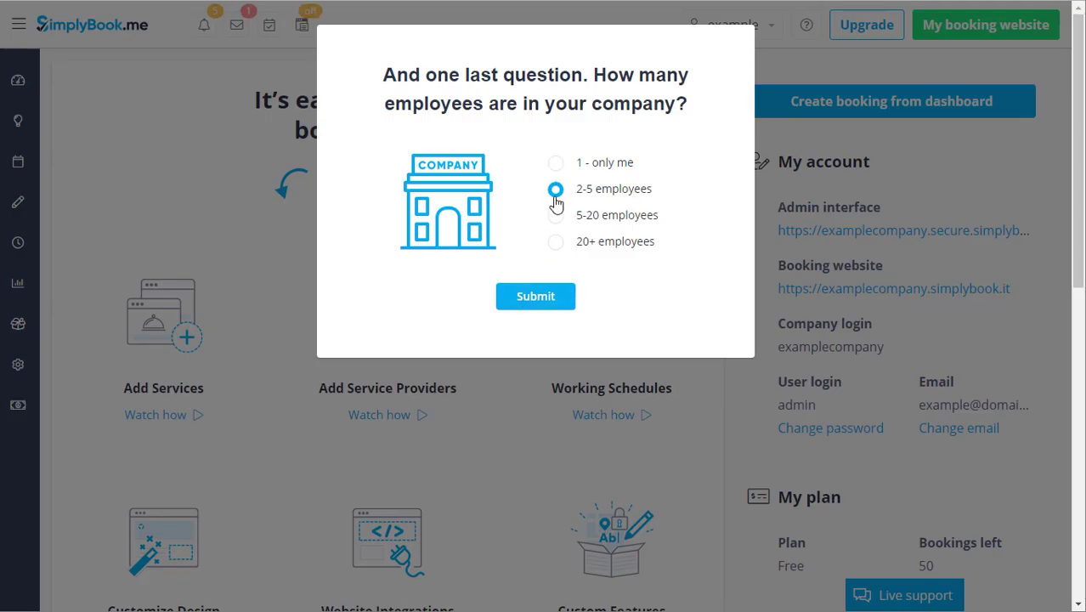
left_click(550, 298)
scroll(544, 299, "down", 1)
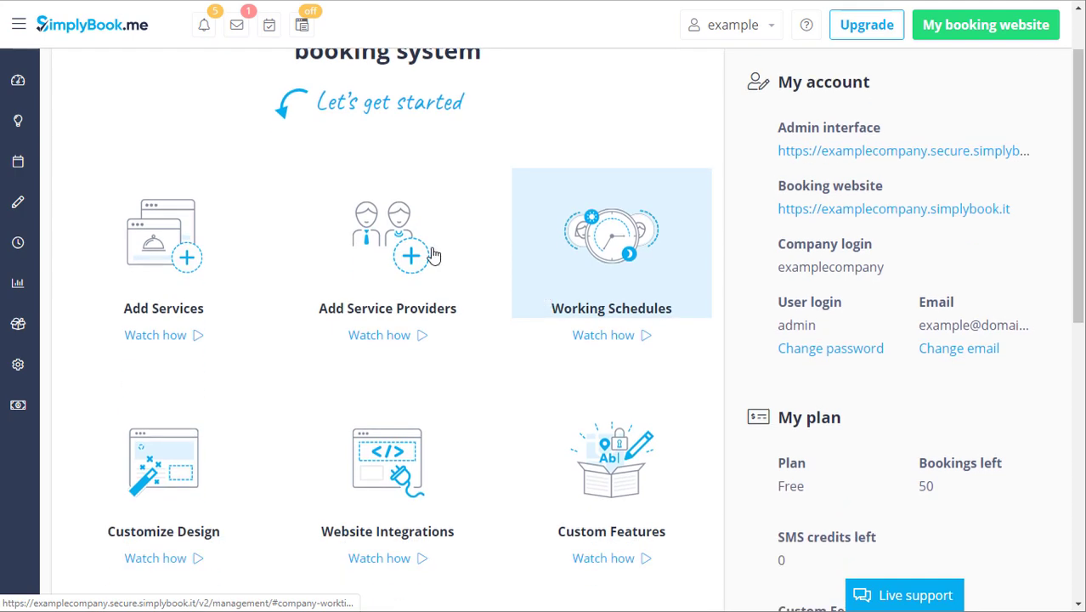
scroll(674, 486, "down", 6)
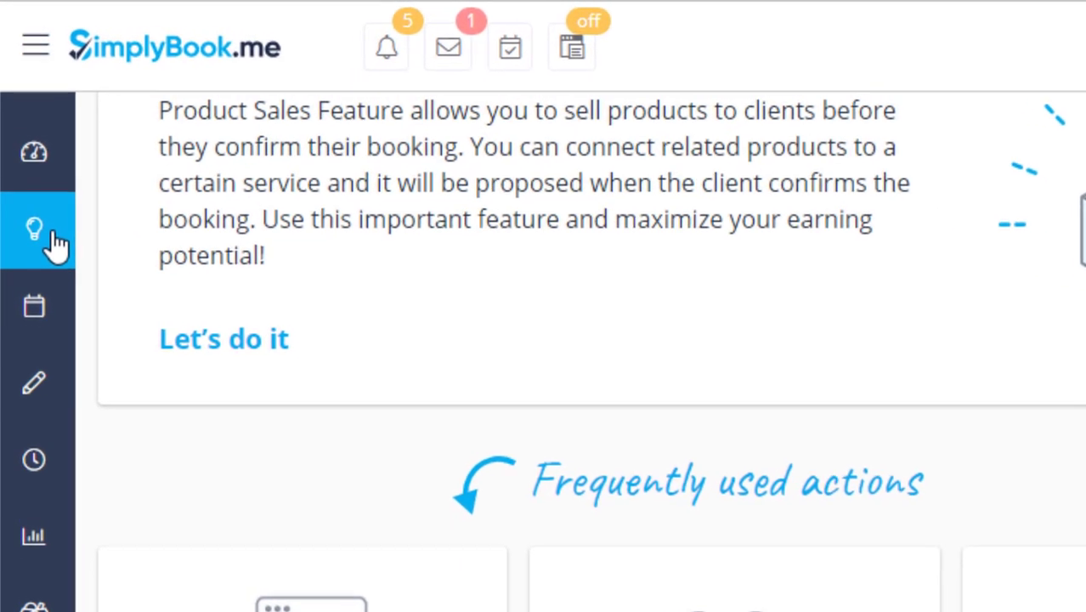
left_click(57, 253)
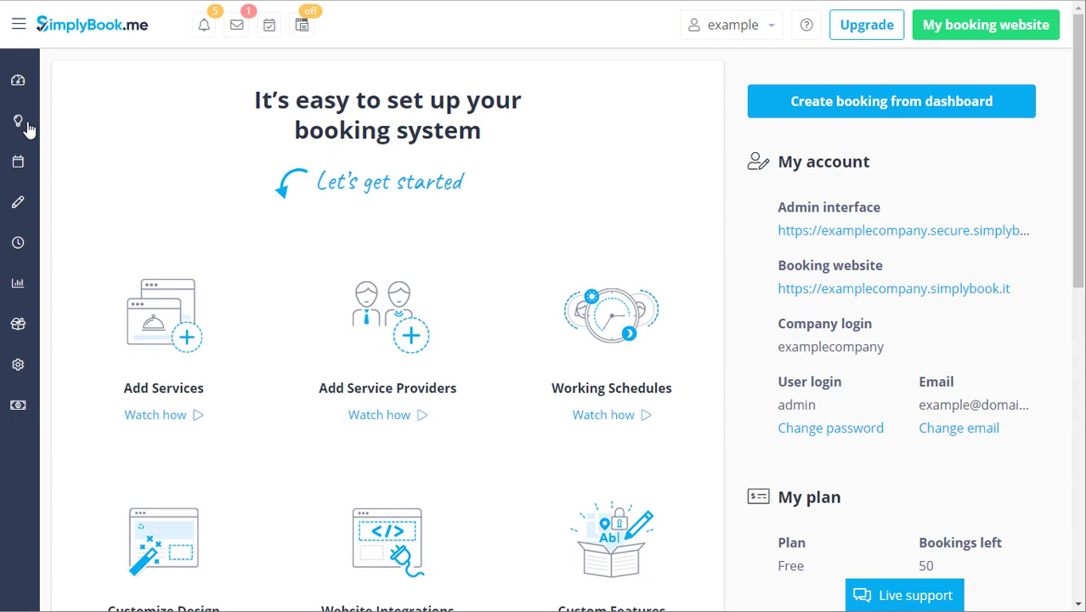
scroll(662, 383, "down", 2)
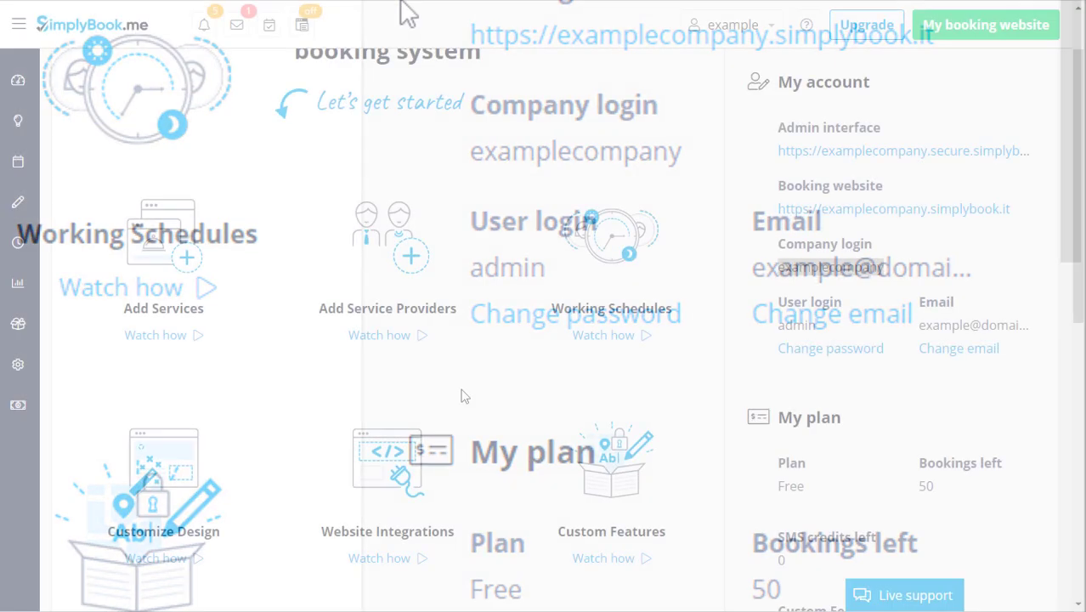
scroll(463, 395, "down", 5)
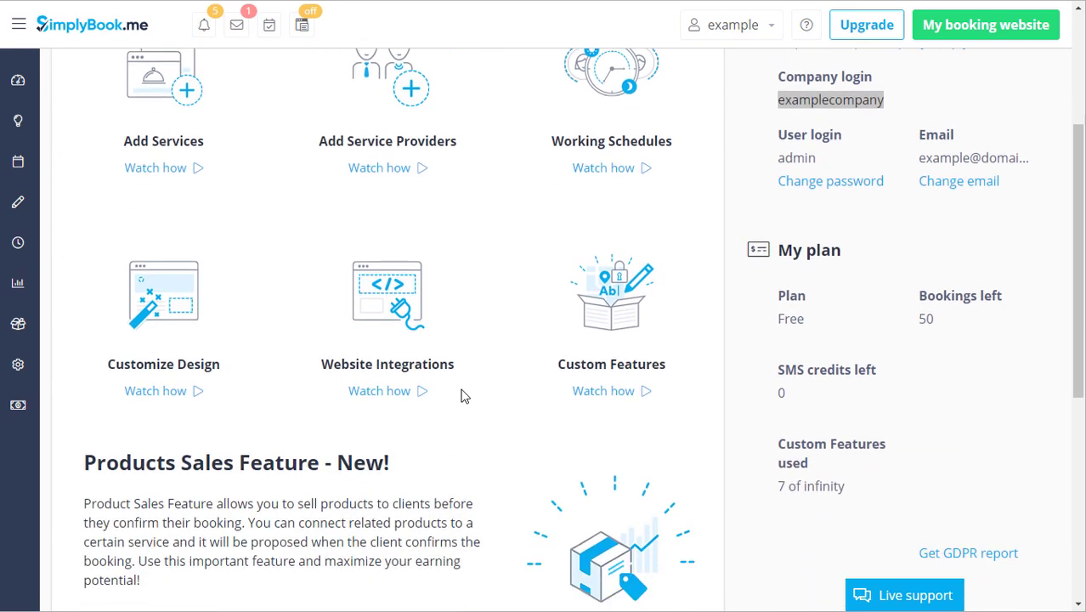
scroll(463, 397, "down", 3)
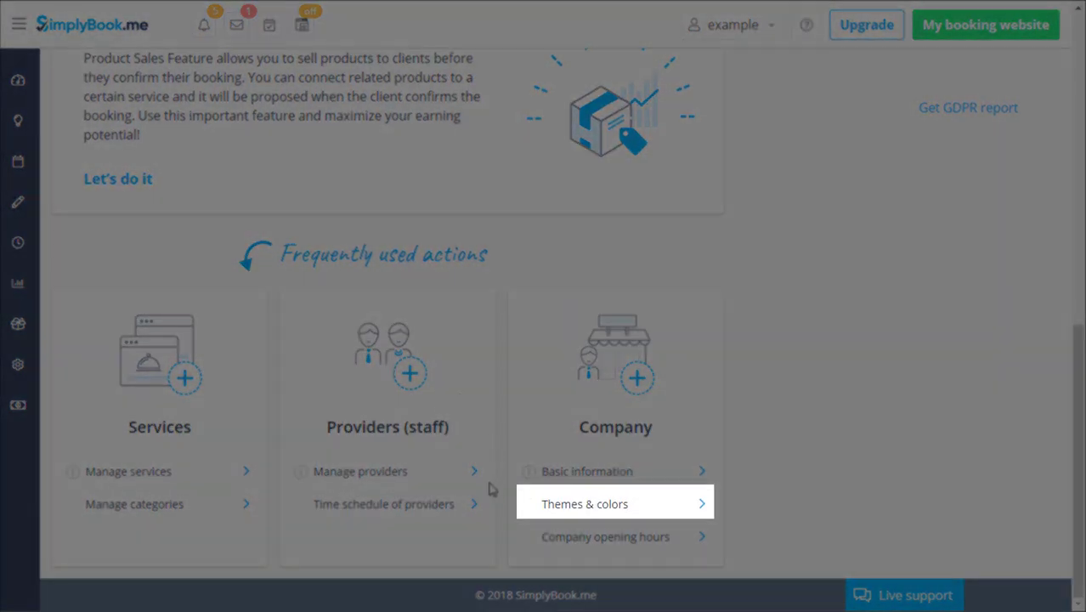
In Themes & colors, show all templates and choose the Blank theme
left_click(561, 505)
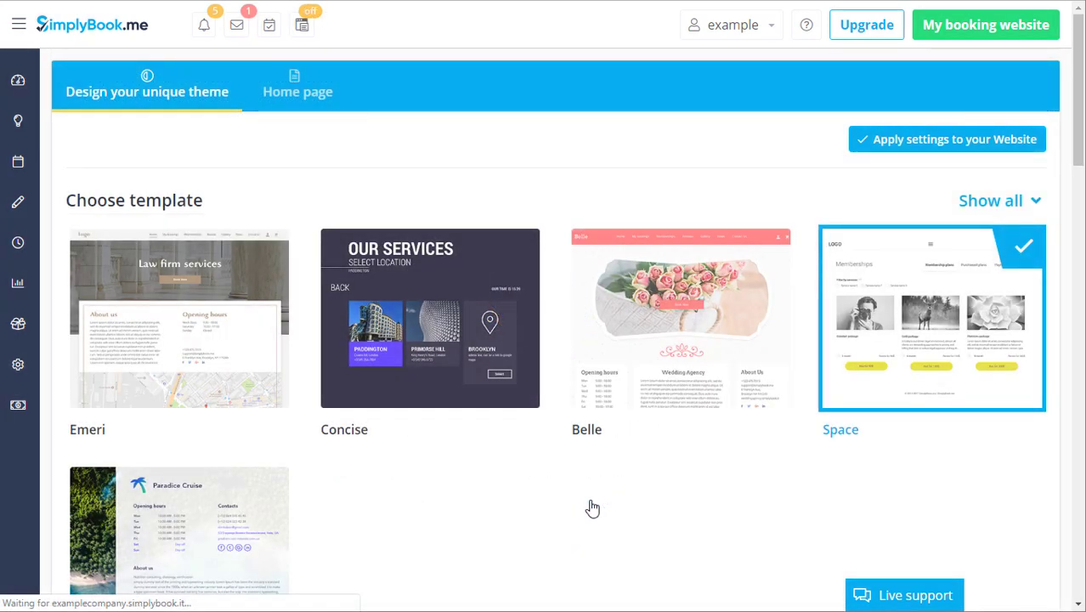
scroll(593, 507, "down", 6)
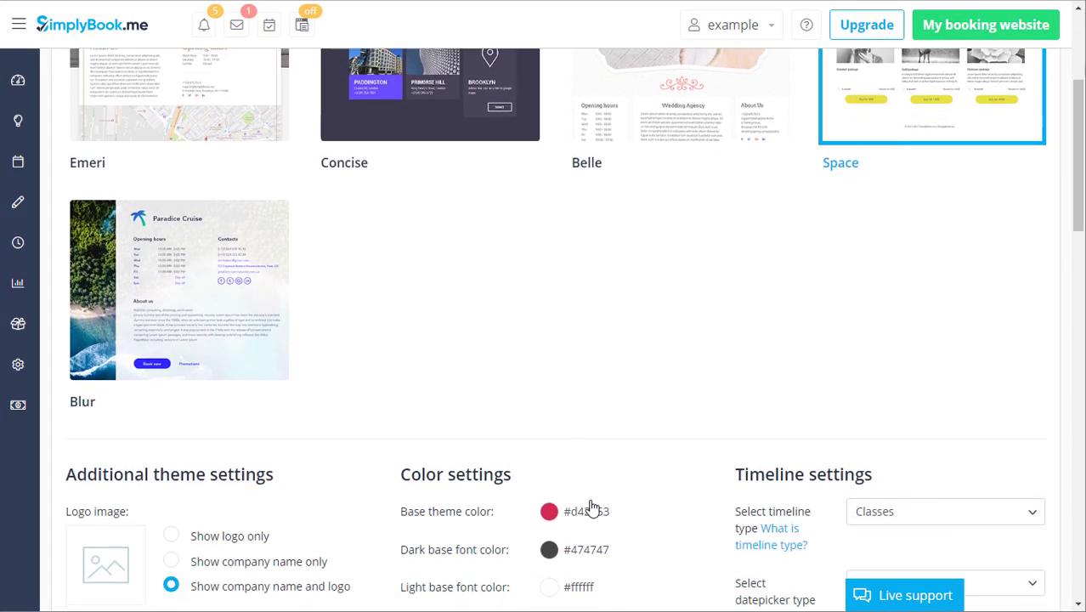
scroll(590, 506, "up", 6)
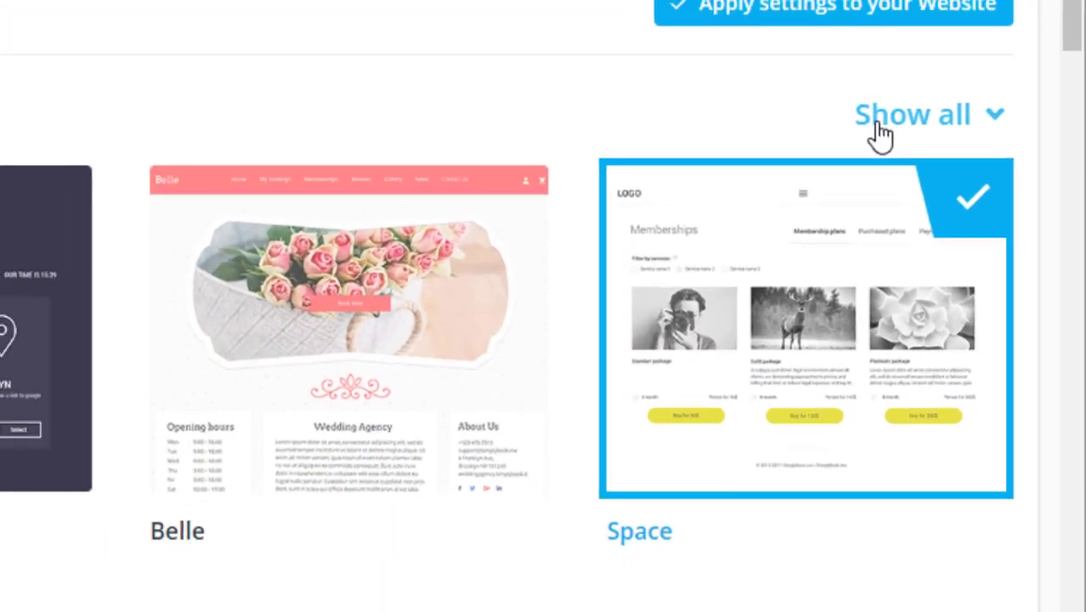
left_click(860, 106)
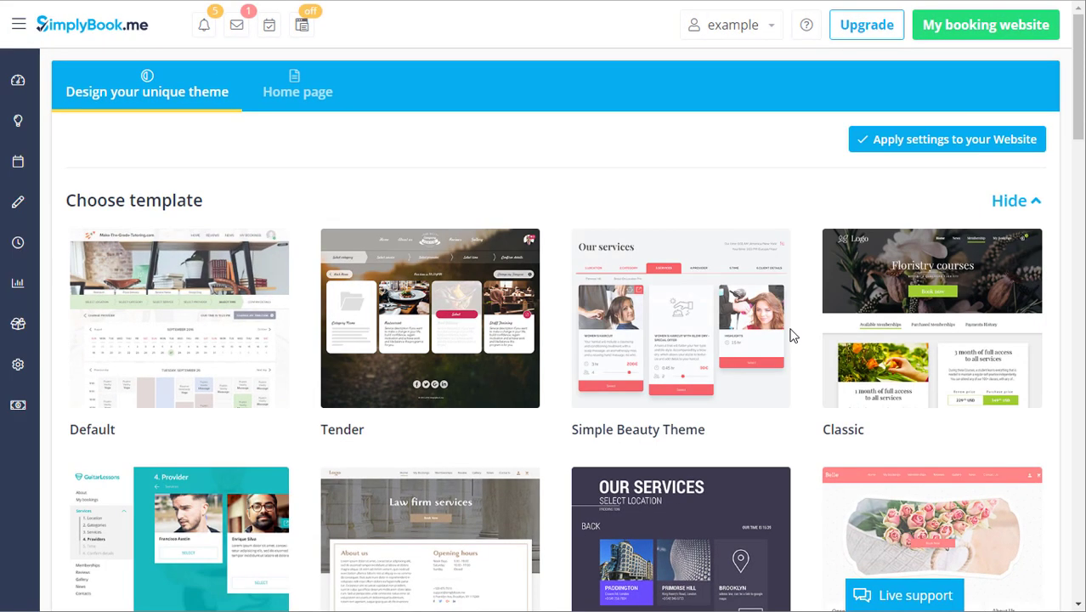
scroll(790, 334, "down", 10)
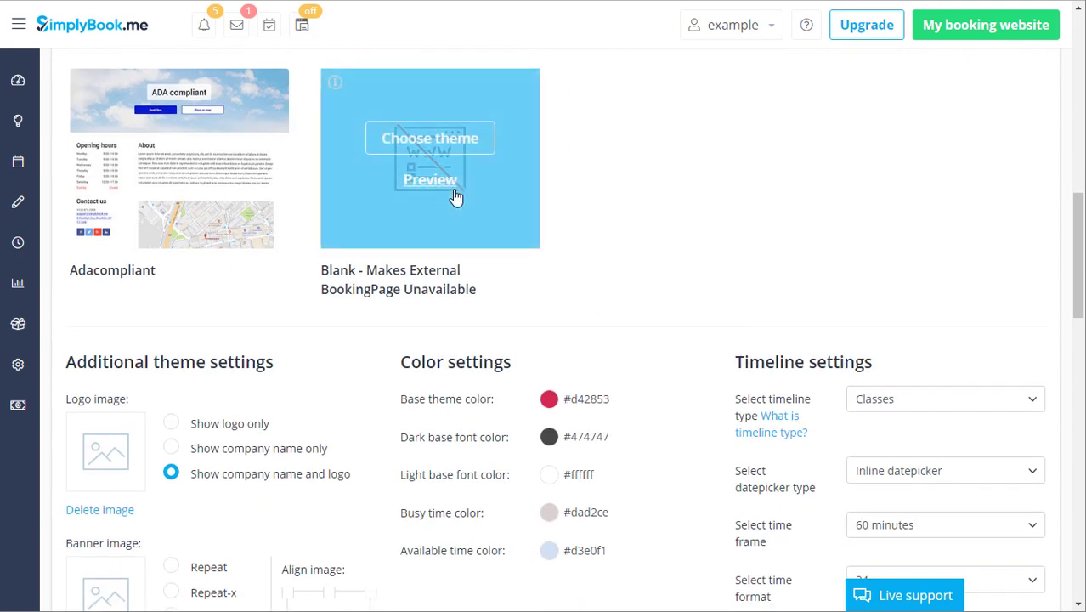
left_click(399, 140)
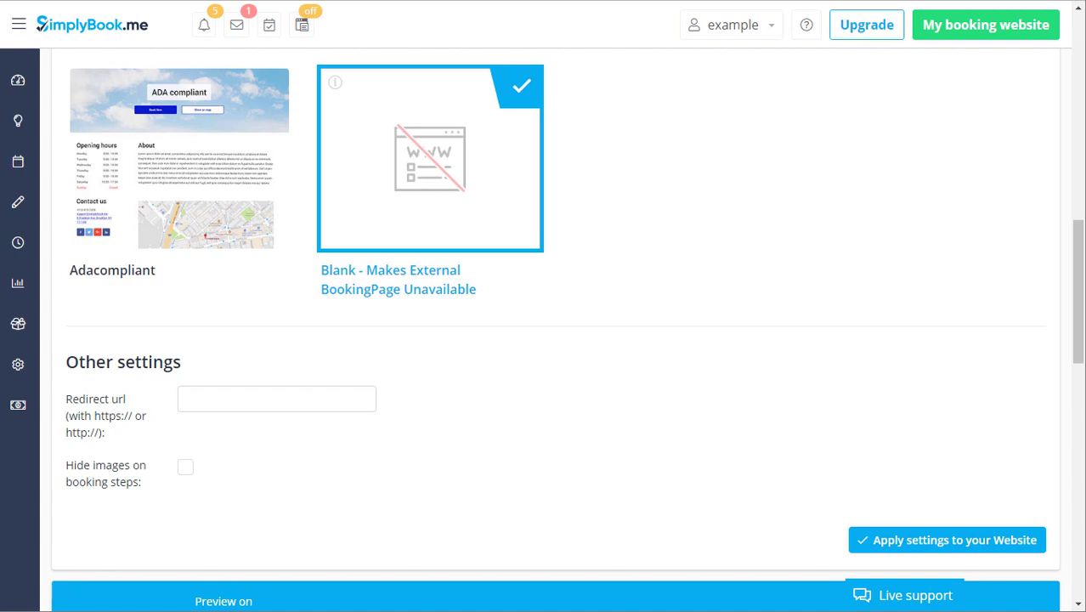
right_click(960, 30)
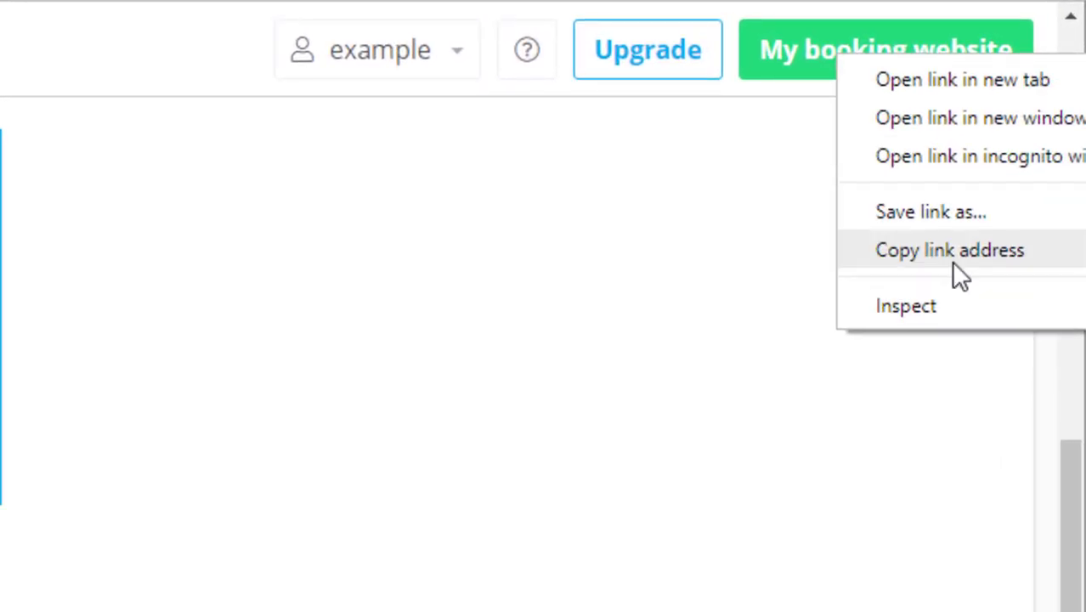
left_click(1017, 127)
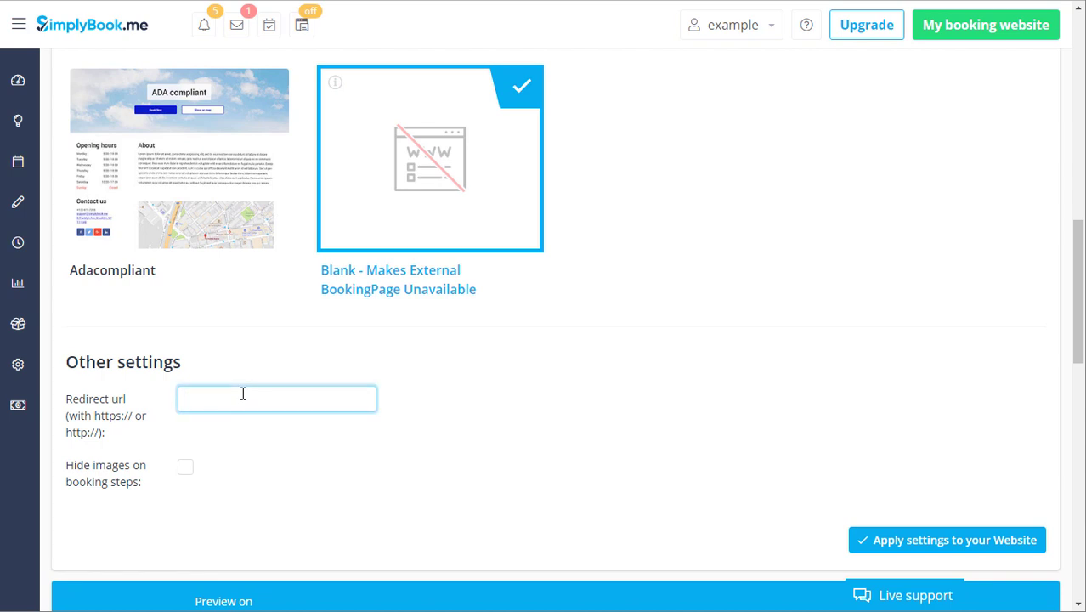
key("ctrl+v")
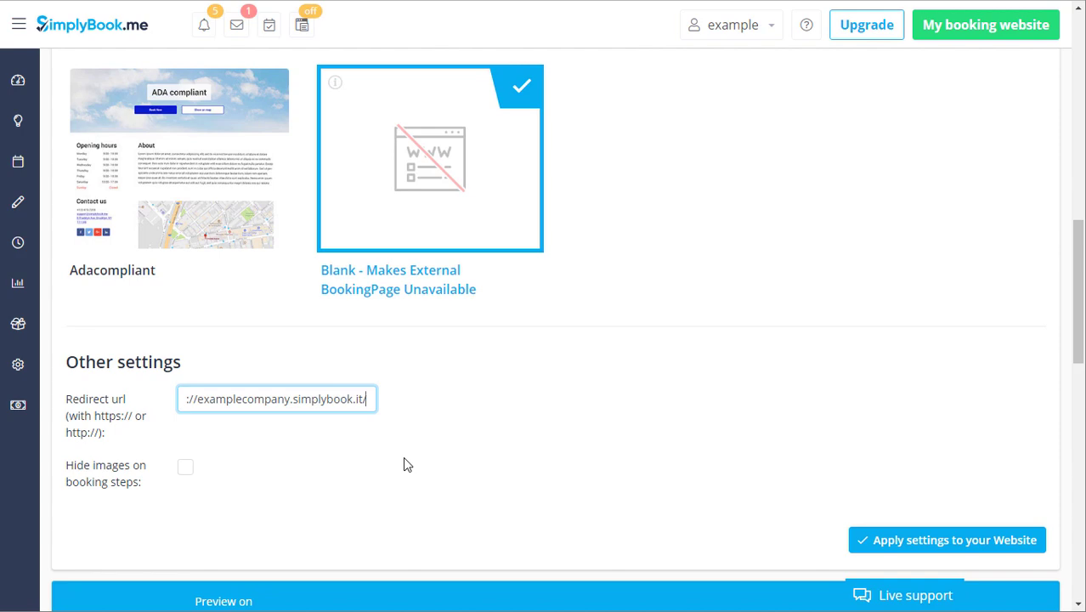
left_click(923, 540)
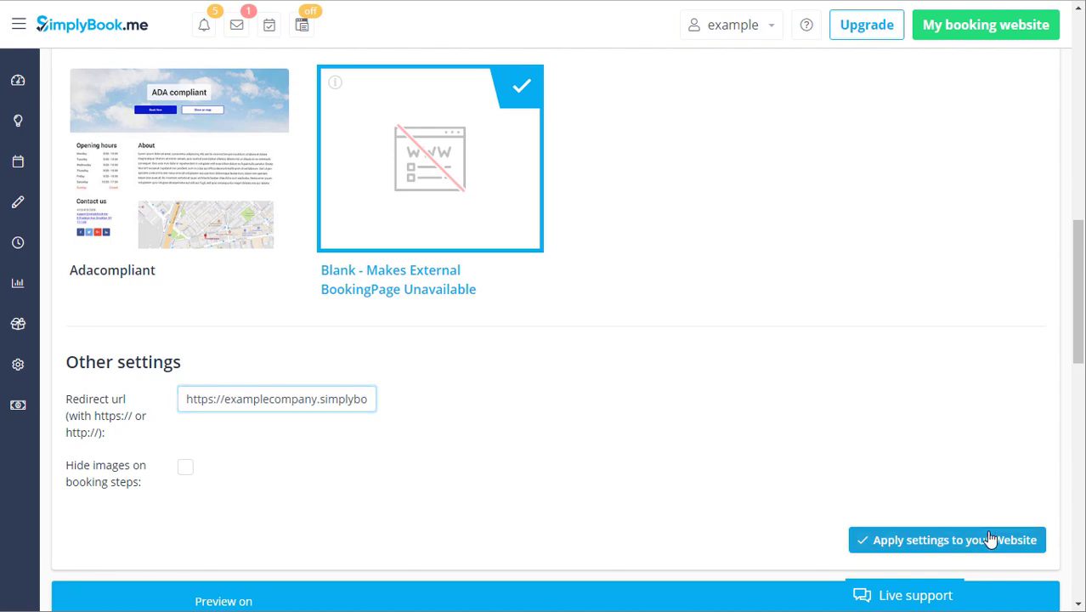